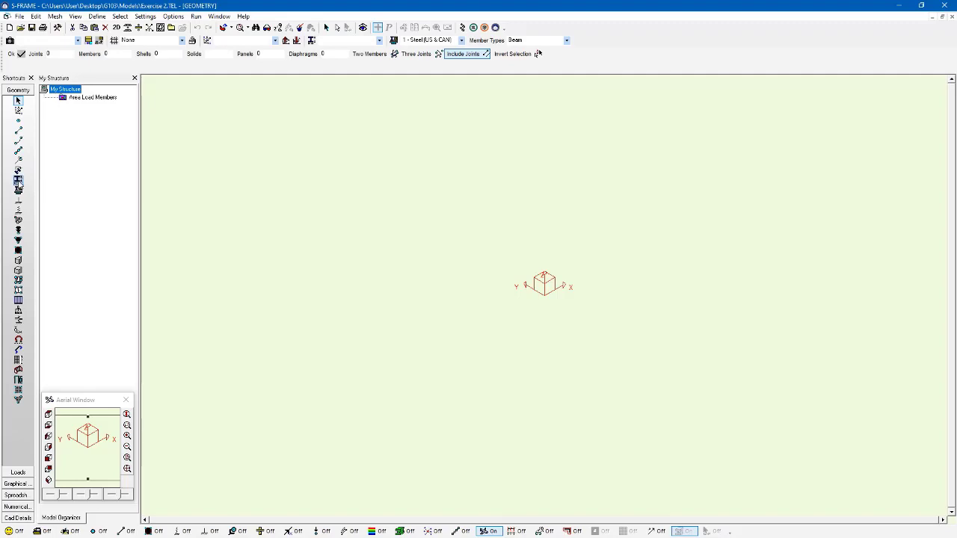
Start a new Tapered section from the Shapes library and choose to edit its start-node section
{"action": "left_click", "coordinate": [19, 181]}
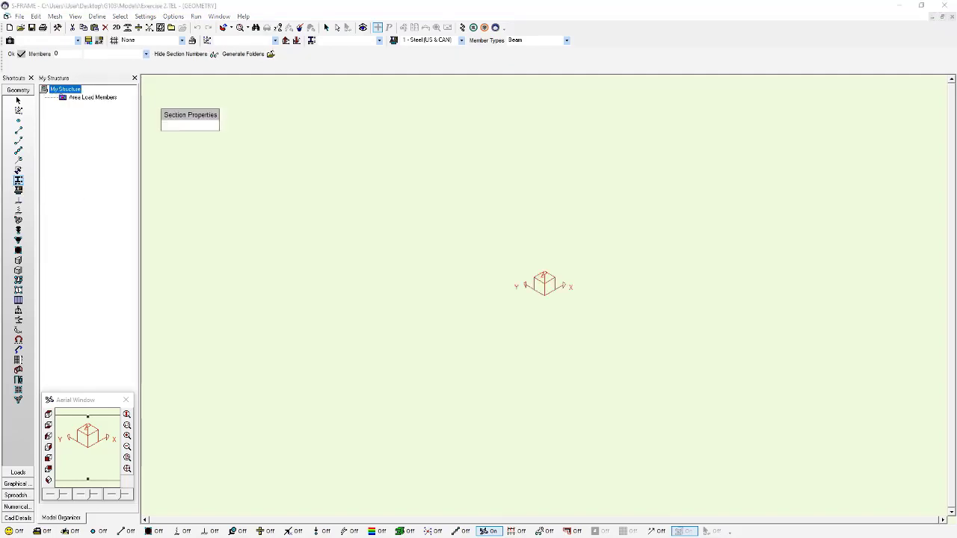
{"action": "left_click_drag", "start_coordinate": [397, 196], "coordinate": [653, 150]}
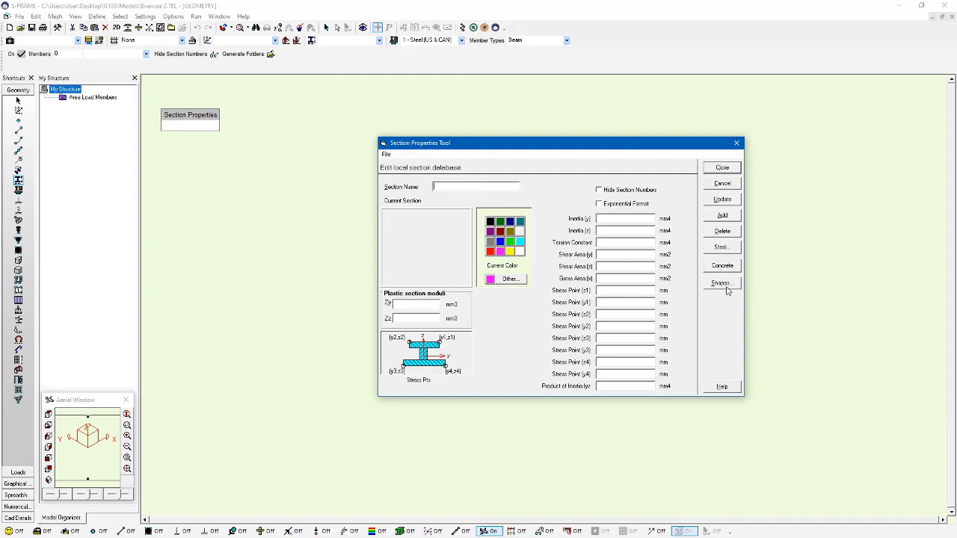
{"action": "left_click", "coordinate": [722, 284]}
{"action": "left_click_drag", "start_coordinate": [187, 198], "coordinate": [604, 169]}
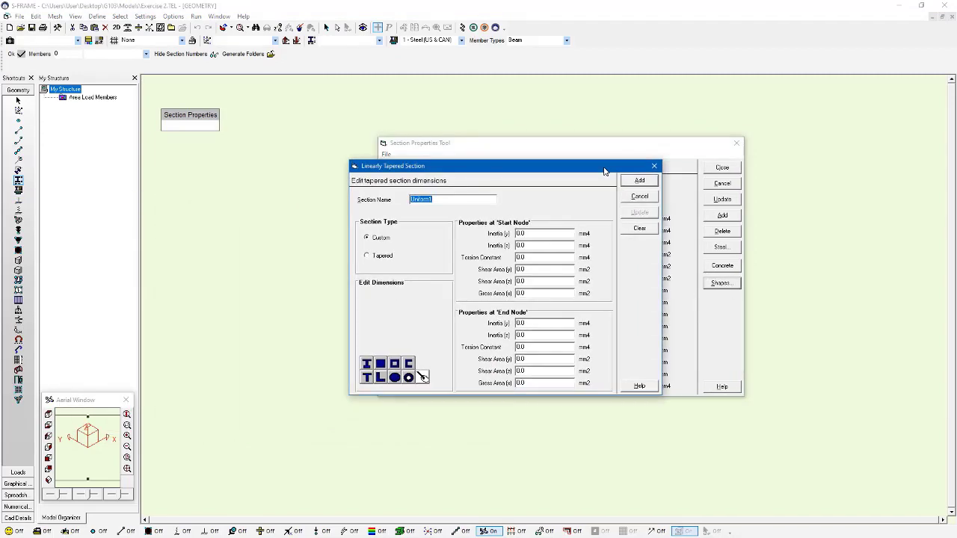
{"action": "left_click", "coordinate": [389, 260]}
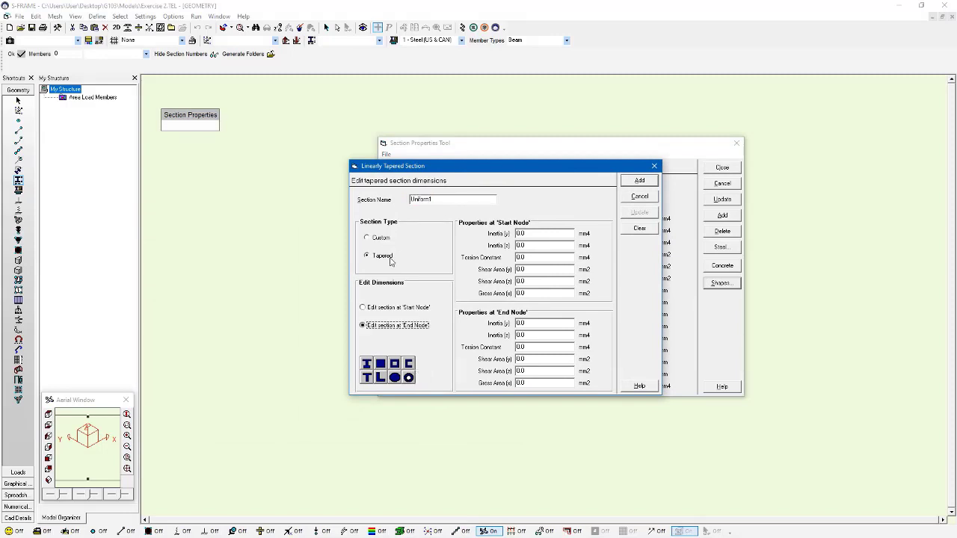
{"action": "left_click", "coordinate": [388, 309]}
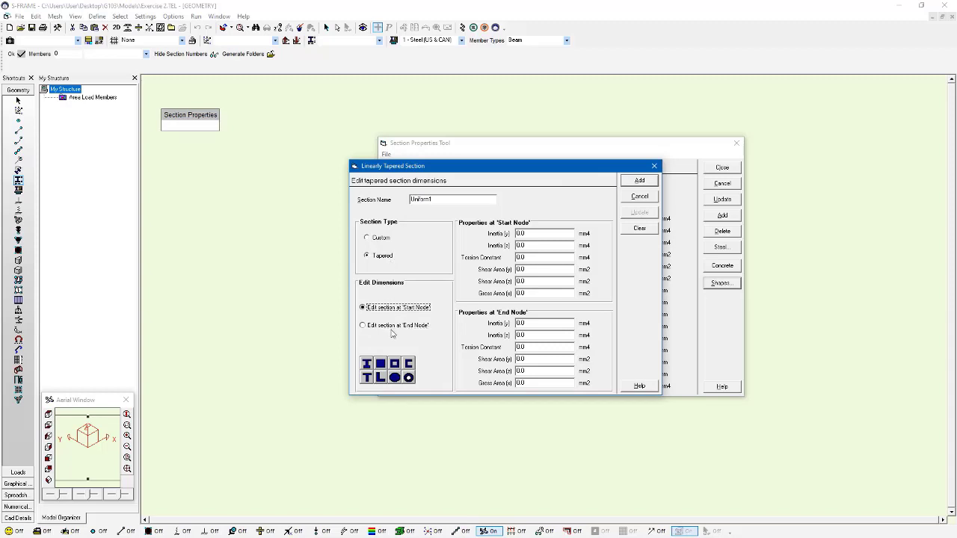
{"action": "left_click", "coordinate": [392, 327]}
{"action": "left_click", "coordinate": [391, 310]}
Make the start-node section an I-shape: top flange 150 mm wide, 15 mm thick, 200 mm deep
{"action": "left_click", "coordinate": [367, 366]}
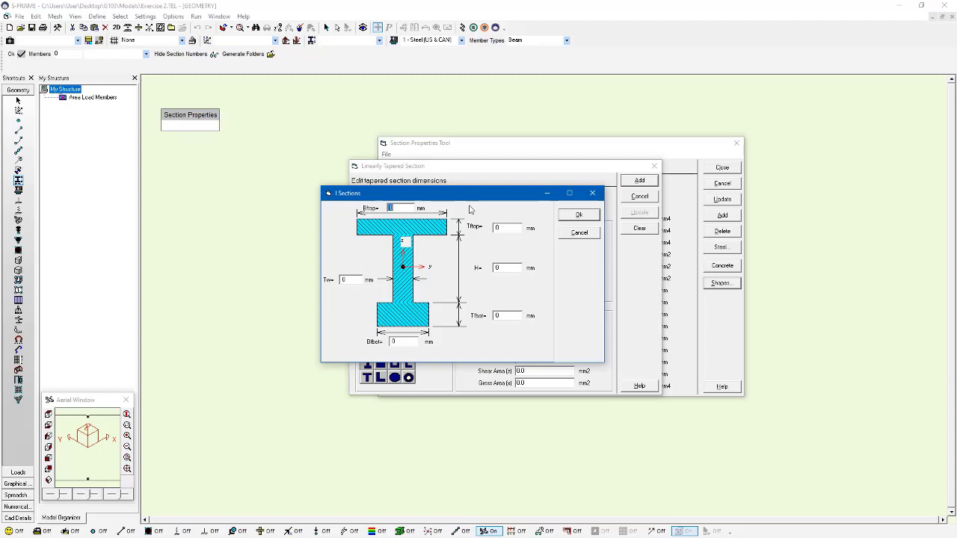
{"action": "type", "text": "150"}
{"action": "left_click", "coordinate": [501, 229]}
{"action": "type", "text": "15"}
{"action": "left_click", "coordinate": [518, 269]}
{"action": "type", "text": "200"}
Set web 8 mm, bottom flange 10 mm thick and 120 mm wide, and confirm
{"action": "left_click", "coordinate": [351, 279]}
{"action": "type", "text": "8"}
{"action": "left_click", "coordinate": [506, 315]}
{"action": "type", "text": "10"}
{"action": "left_click", "coordinate": [401, 343]}
{"action": "type", "text": "120"}
{"action": "left_click", "coordinate": [587, 217]}
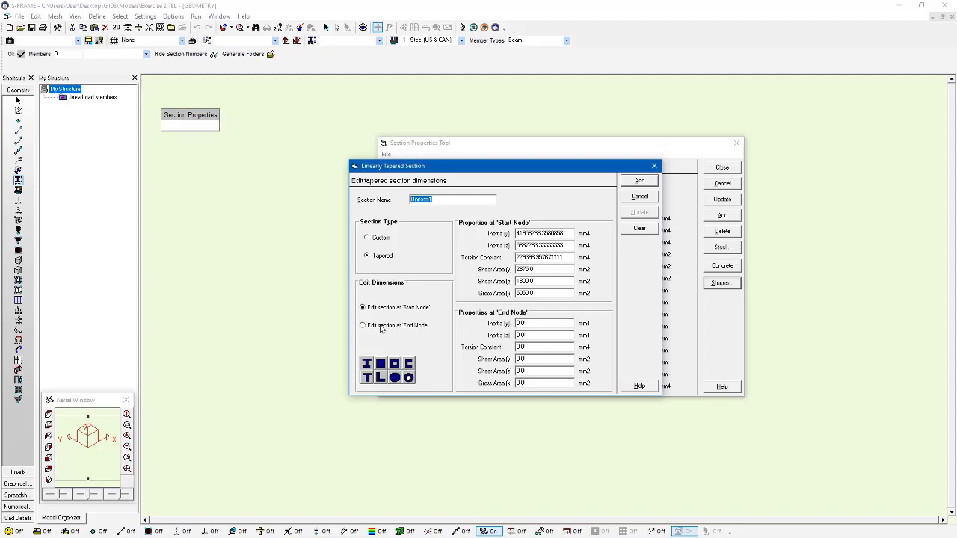
Set the end-node I-section to 10 mm top flange, 100 mm depth, 8 mm bottom flange, 80 mm bottom width
{"action": "left_click", "coordinate": [380, 328]}
{"action": "left_click", "coordinate": [367, 366]}
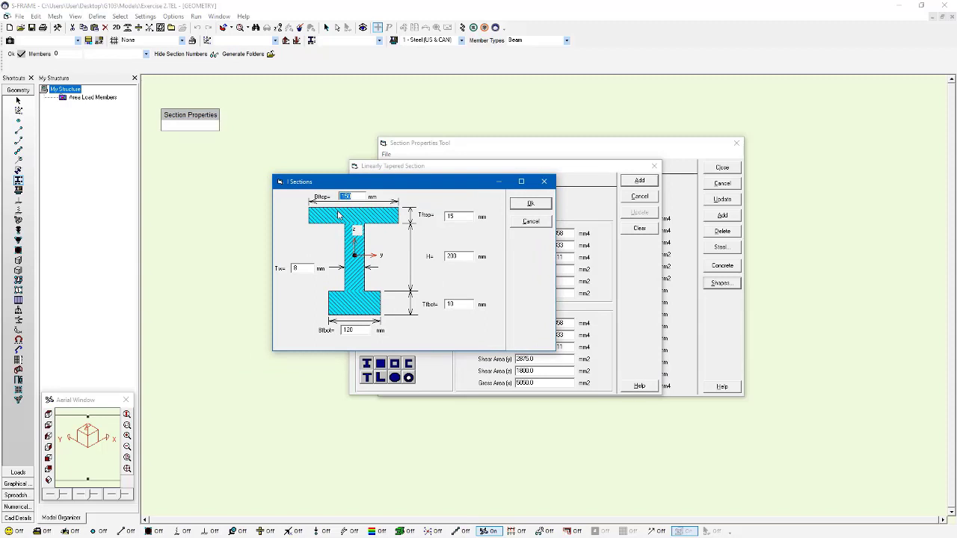
{"action": "type", "text": "12"}
{"action": "double_click", "coordinate": [456, 216]}
{"action": "type", "text": "10"}
{"action": "double_click", "coordinate": [463, 256]}
{"action": "type", "text": "100"}
{"action": "double_click", "coordinate": [444, 307]}
{"action": "type", "text": "8"}
{"action": "double_click", "coordinate": [363, 328]}
{"action": "type", "text": "80"}
{"action": "left_click", "coordinate": [539, 205]}
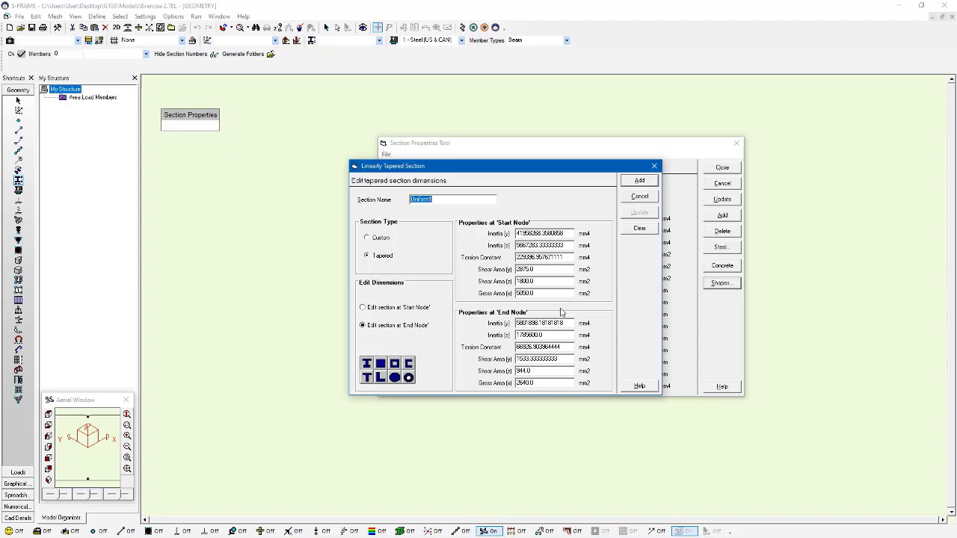
Add the section to the database under the name 'Tapered Section'
{"action": "type", "text": "Tapered Section"}
{"action": "left_click", "coordinate": [639, 182]}
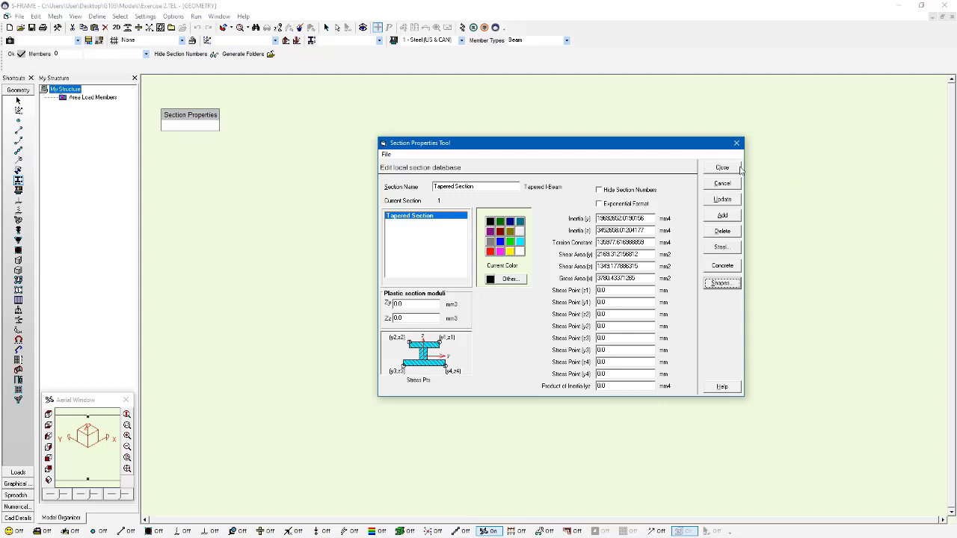
Close the section editor and give Tapered Section a light green display colour
{"action": "left_click", "coordinate": [739, 168]}
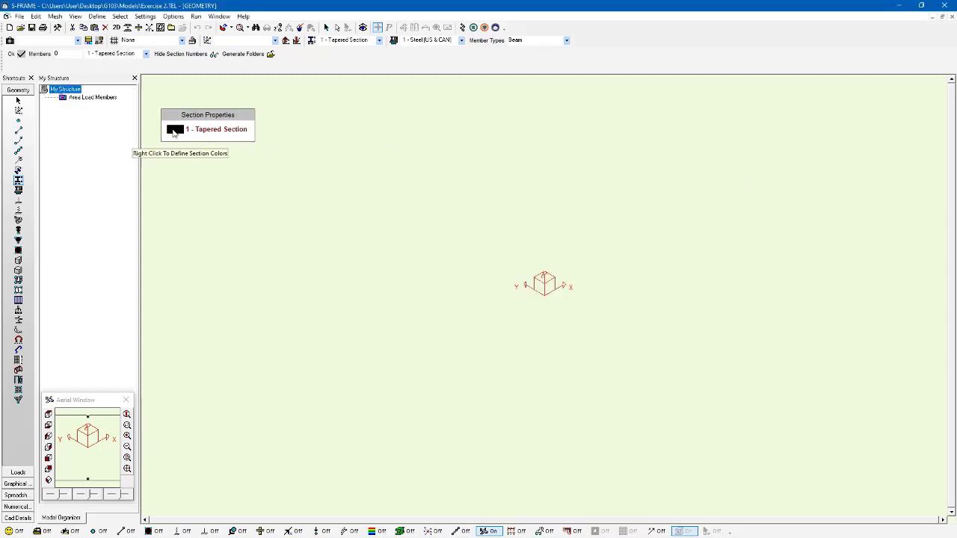
{"action": "left_click", "coordinate": [174, 132]}
{"action": "left_click", "coordinate": [199, 240]}
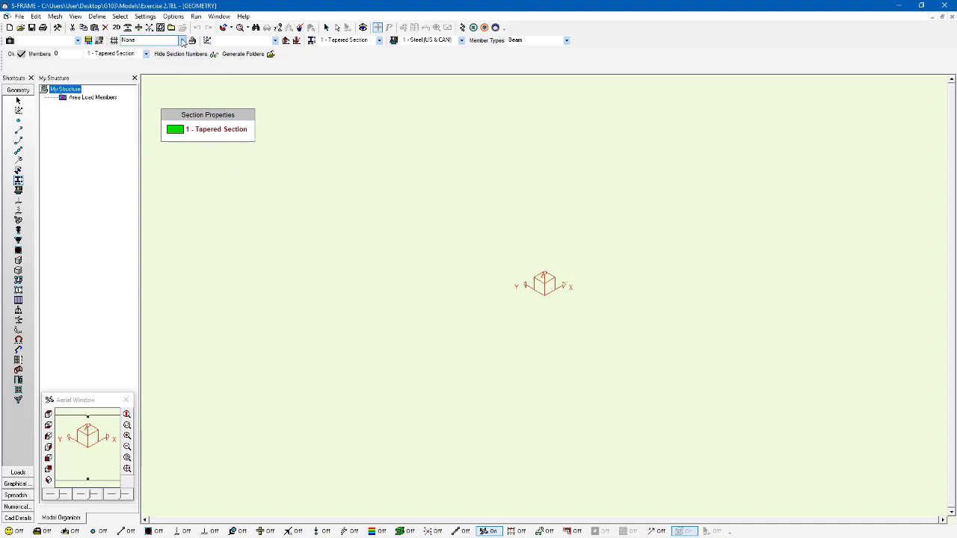
Lay an Equal Spacing 1m Grid over the model workspace
{"action": "left_click", "coordinate": [182, 42]}
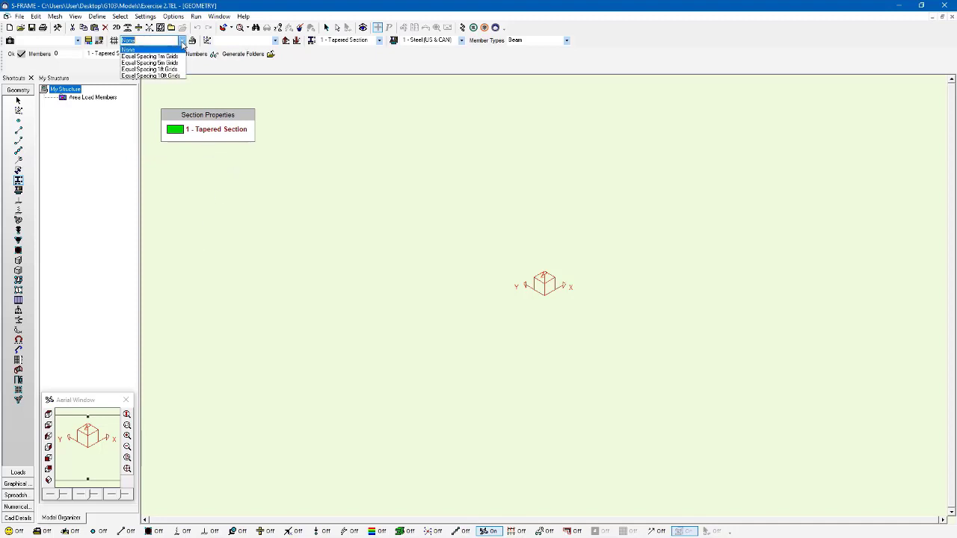
{"action": "left_click", "coordinate": [180, 59]}
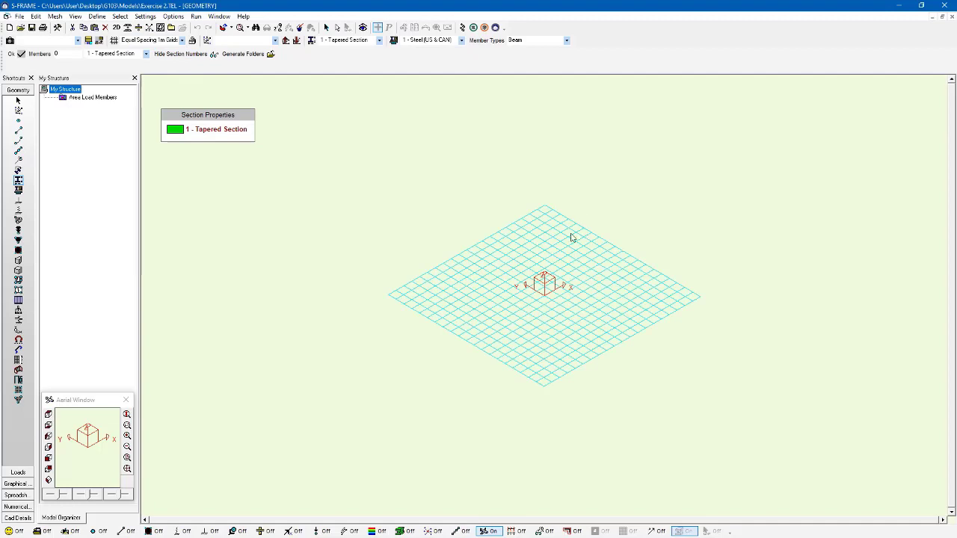
{"action": "scroll", "coordinate": [572, 238], "scroll_direction": "up", "scroll_amount": 5}
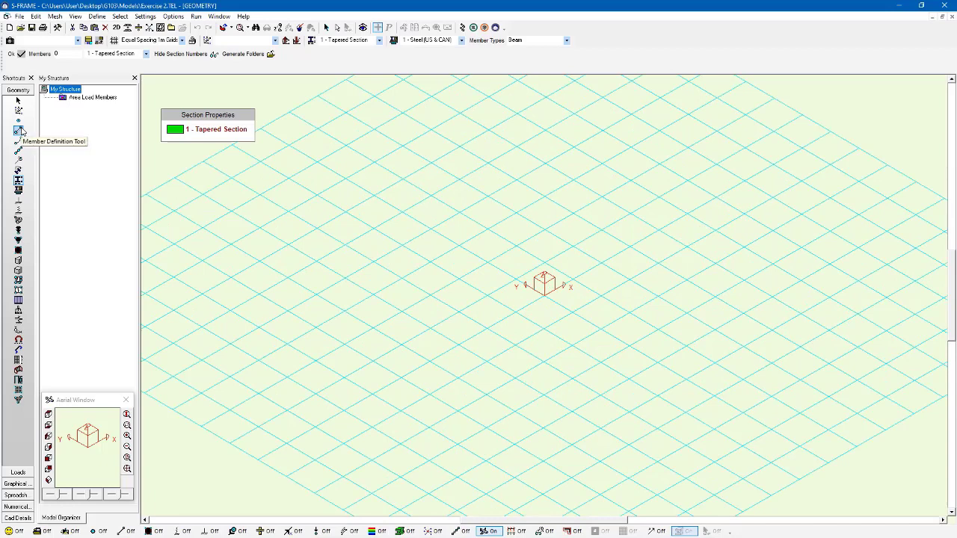
Draw two parallel members, each spanning one grid space between grid joints
{"action": "left_click", "coordinate": [21, 132]}
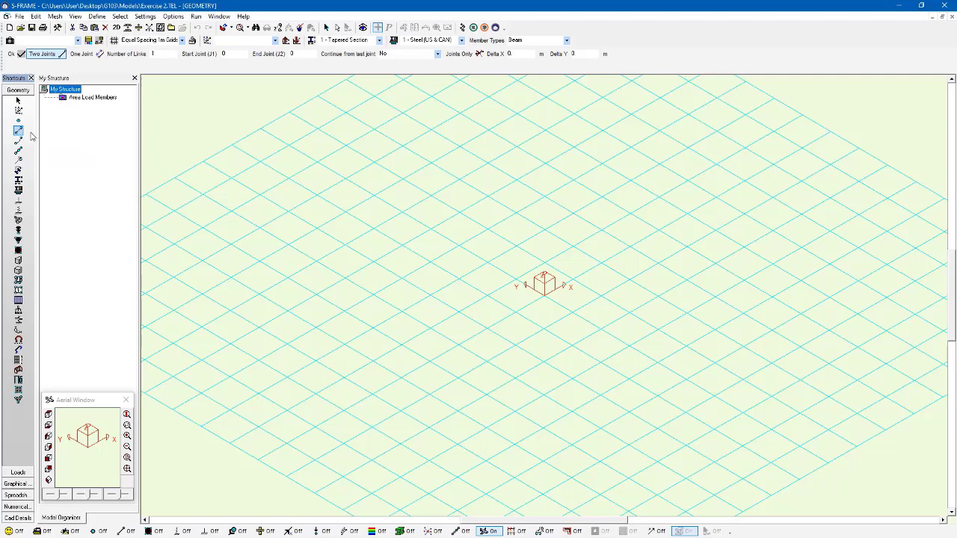
{"action": "left_click", "coordinate": [459, 246]}
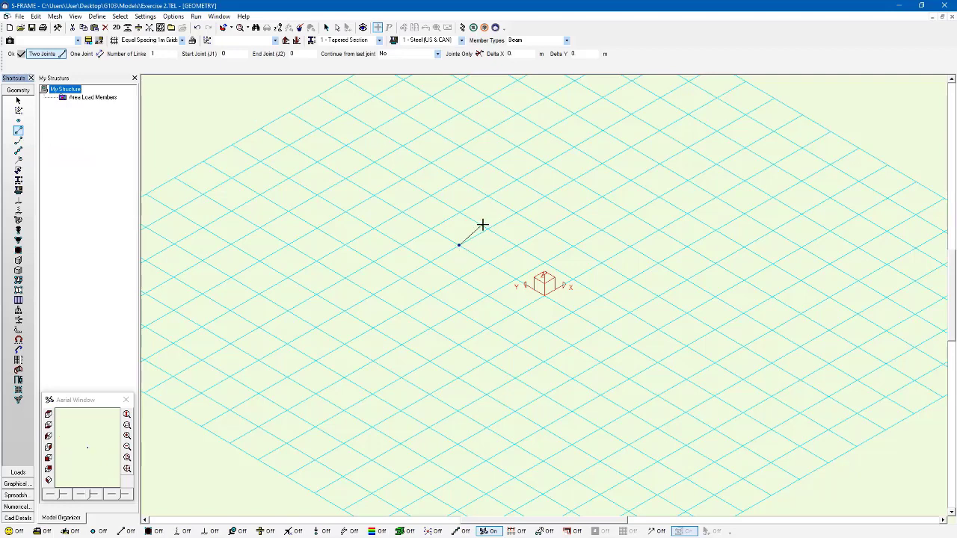
{"action": "left_click", "coordinate": [488, 230]}
{"action": "left_click", "coordinate": [431, 197]}
{"action": "left_click", "coordinate": [401, 213]}
{"action": "left_click", "coordinate": [459, 246]}
{"action": "left_click", "coordinate": [486, 230]}
{"action": "left_click", "coordinate": [431, 198]}
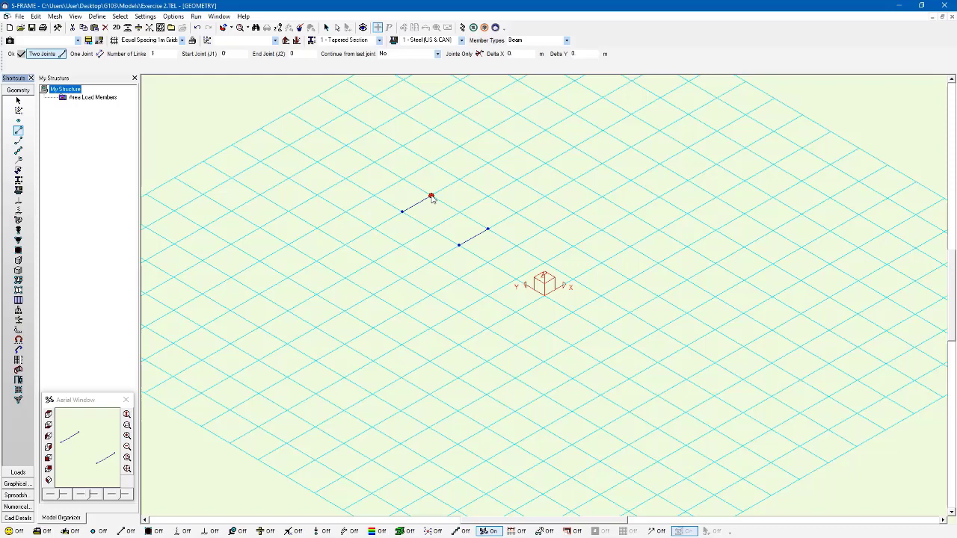
{"action": "left_click", "coordinate": [404, 212]}
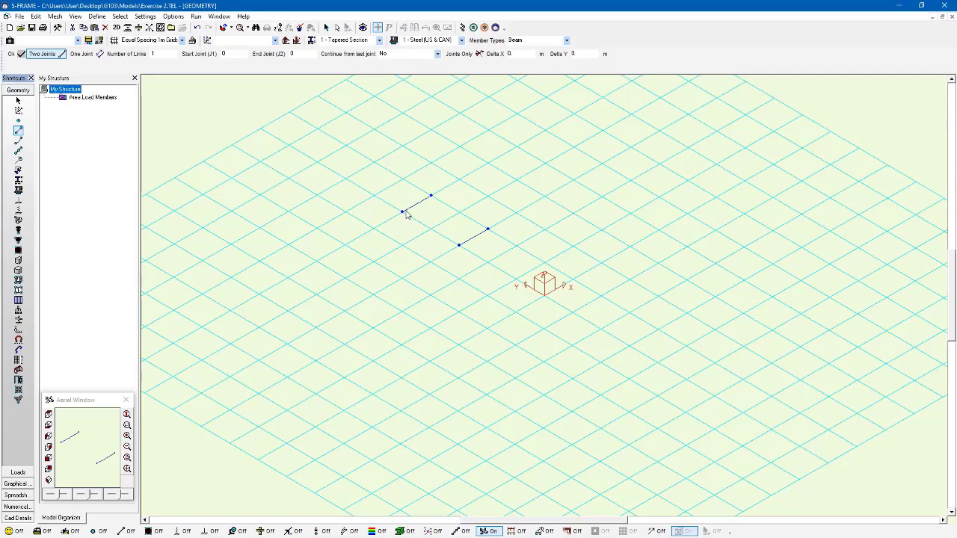
Display the members coloured by section and rendered as solid 3-D tapered I-beams
{"action": "left_click", "coordinate": [18, 180]}
{"action": "scroll", "coordinate": [516, 299], "scroll_direction": "up", "scroll_amount": 3}
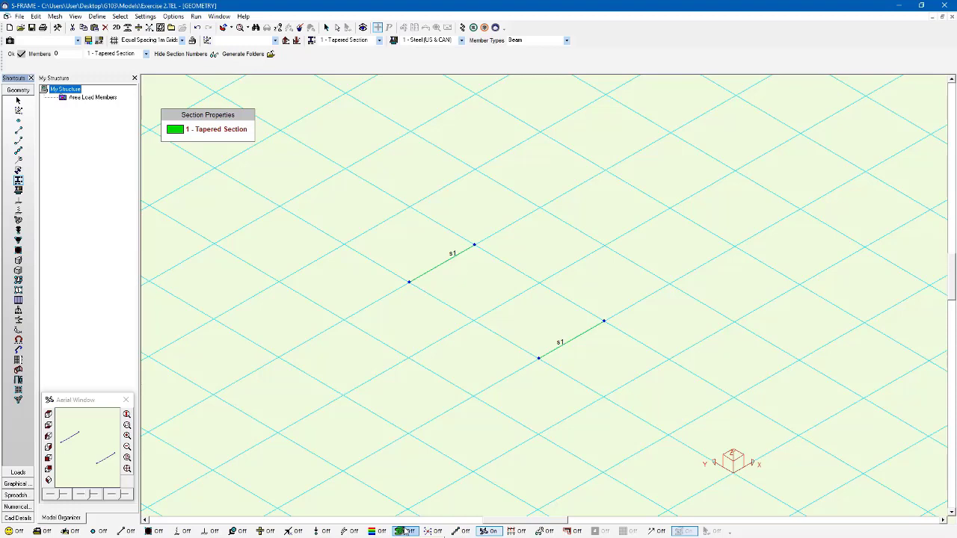
{"action": "left_click", "coordinate": [404, 532]}
{"action": "scroll", "coordinate": [562, 381], "scroll_direction": "up", "scroll_amount": 2}
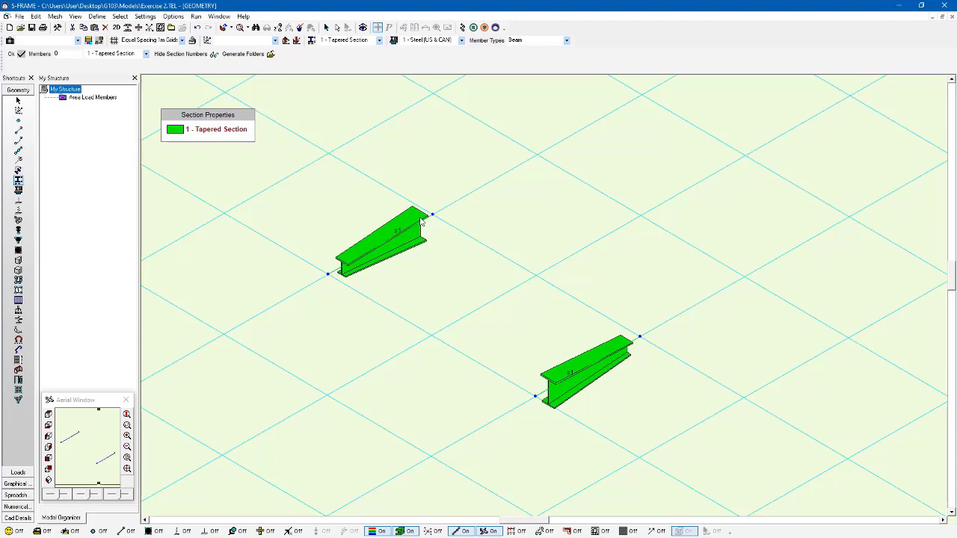
Add a support at the left-end joint of each beam
{"action": "left_click", "coordinate": [19, 200]}
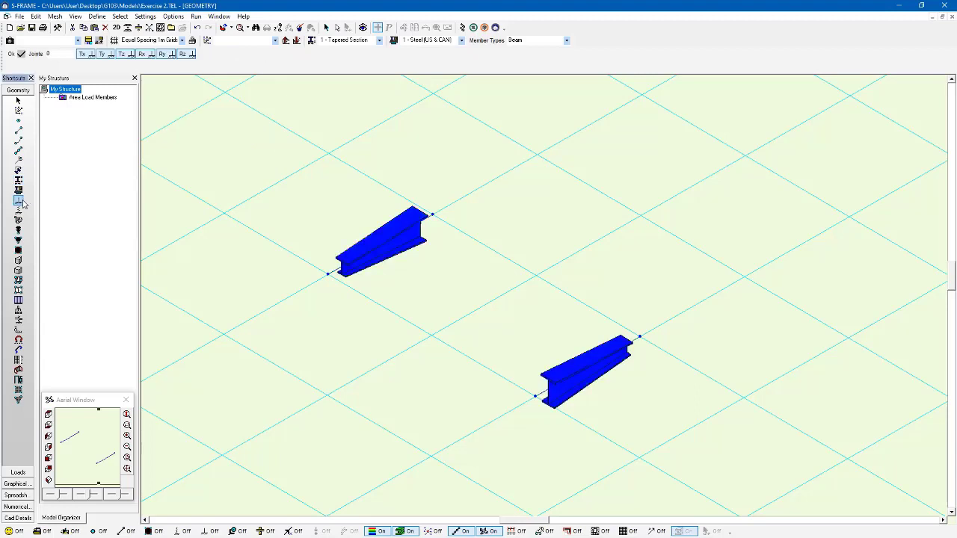
{"action": "left_click", "coordinate": [328, 274]}
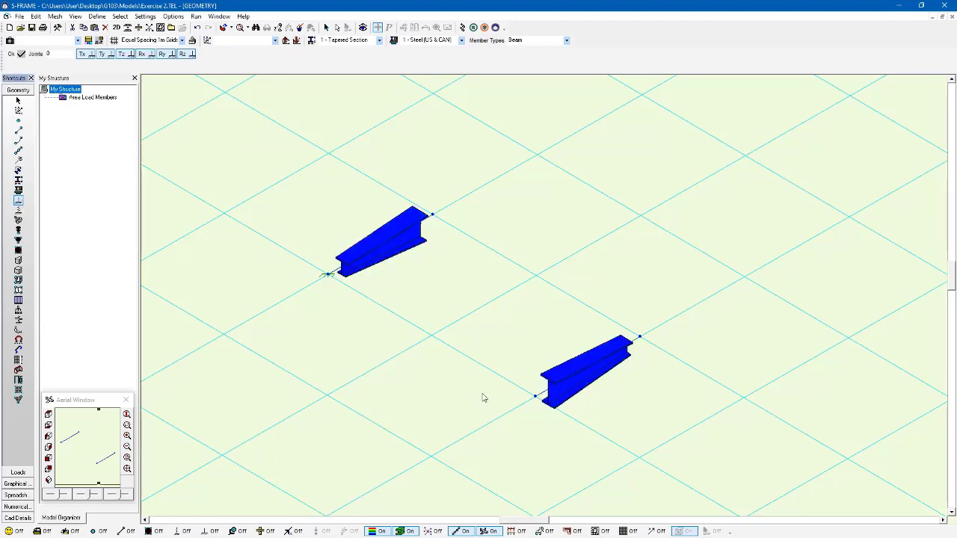
{"action": "left_click", "coordinate": [536, 397]}
Define the load case with the description Tip Load
{"action": "left_click", "coordinate": [19, 472]}
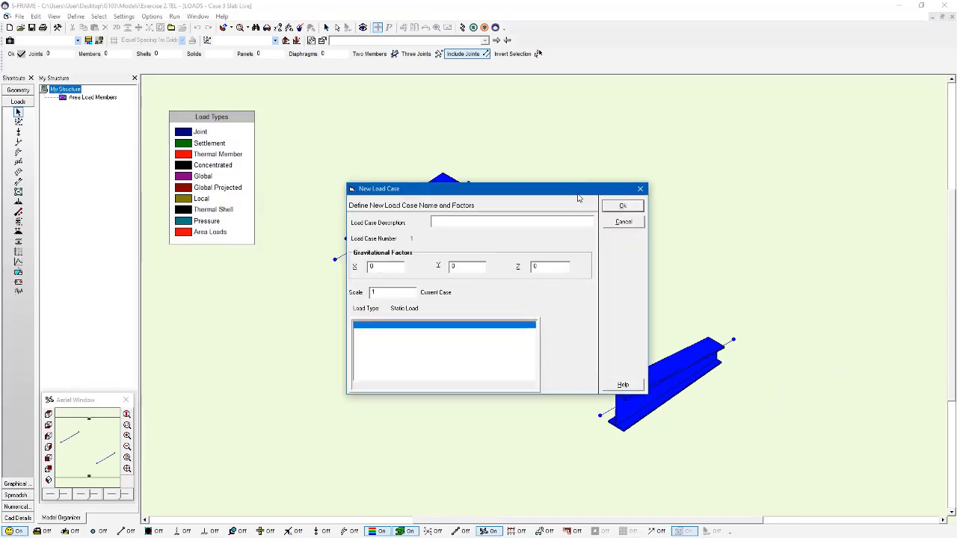
{"action": "type", "text": "Load"}
{"action": "key", "text": "Return"}
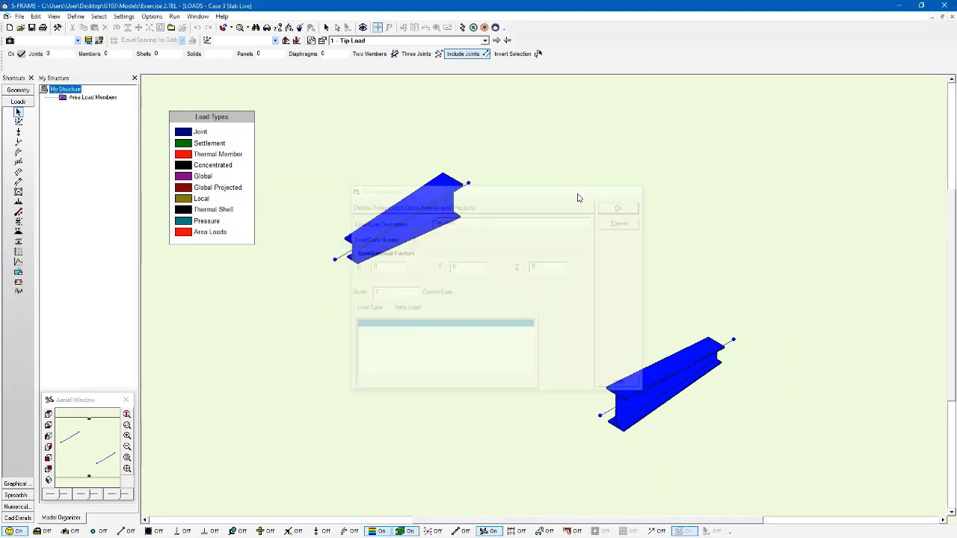
Apply a -10 kN Z-force joint load at each beam's free tip
{"action": "left_click", "coordinate": [18, 132]}
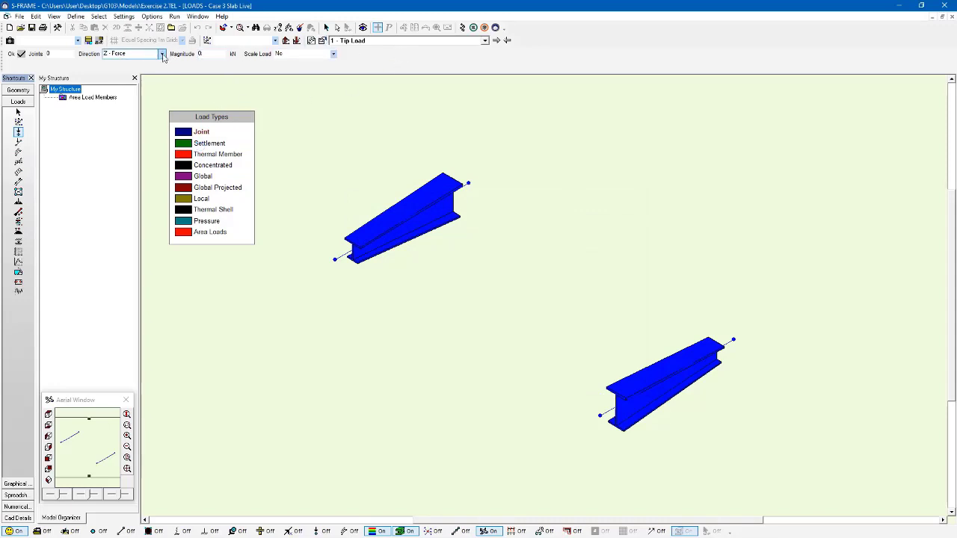
{"action": "left_click", "coordinate": [214, 52]}
{"action": "type", "text": "-1"}
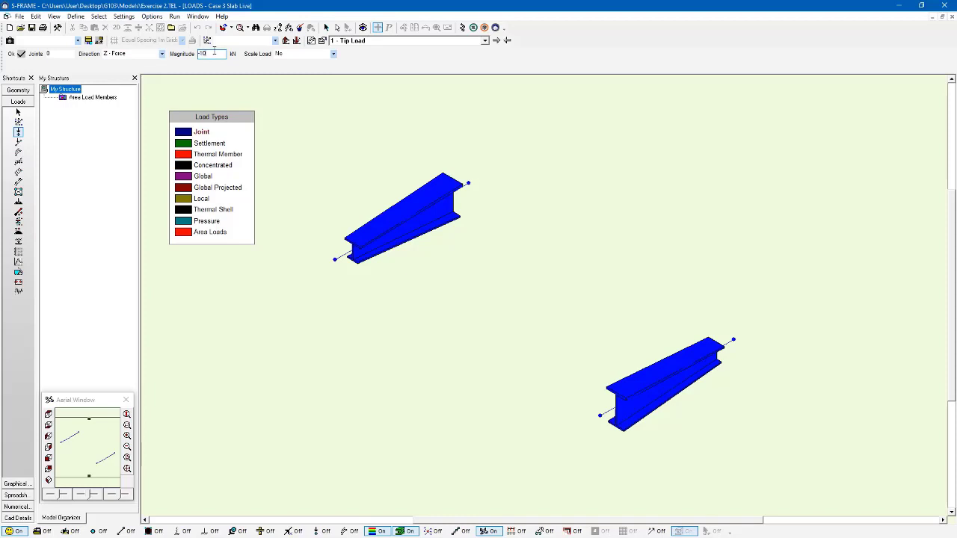
{"action": "left_click", "coordinate": [468, 183]}
{"action": "left_click", "coordinate": [749, 342]}
Save the model as Tapered.TEL using Save As
{"action": "left_click", "coordinate": [21, 16]}
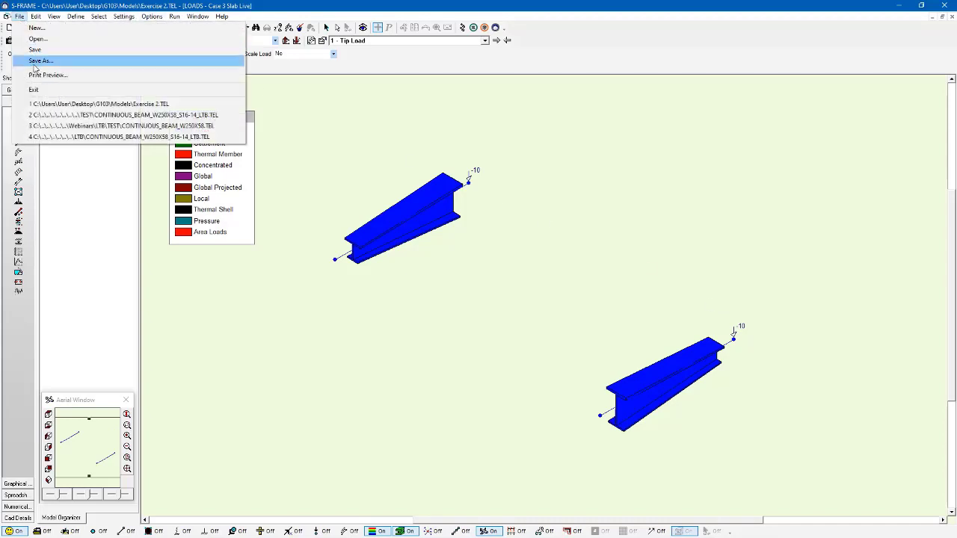
{"action": "left_click", "coordinate": [38, 63]}
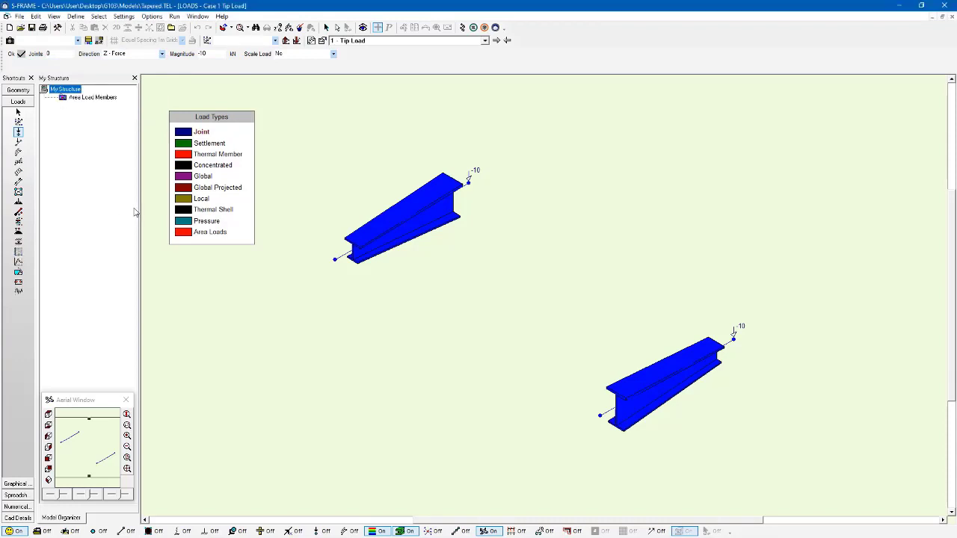
Run a Linear Static analysis of the model
{"action": "left_click", "coordinate": [462, 28]}
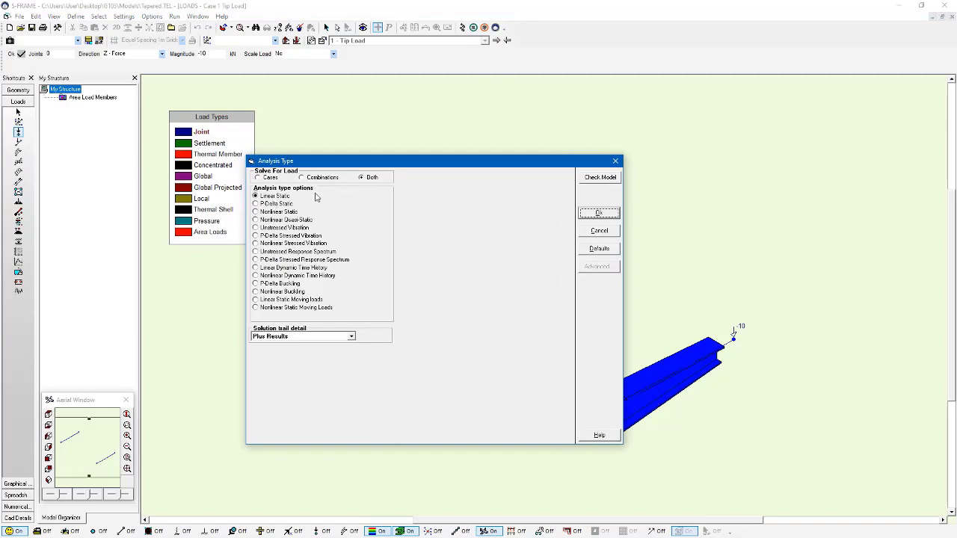
{"action": "left_click_drag", "start_coordinate": [432, 164], "coordinate": [333, 69]}
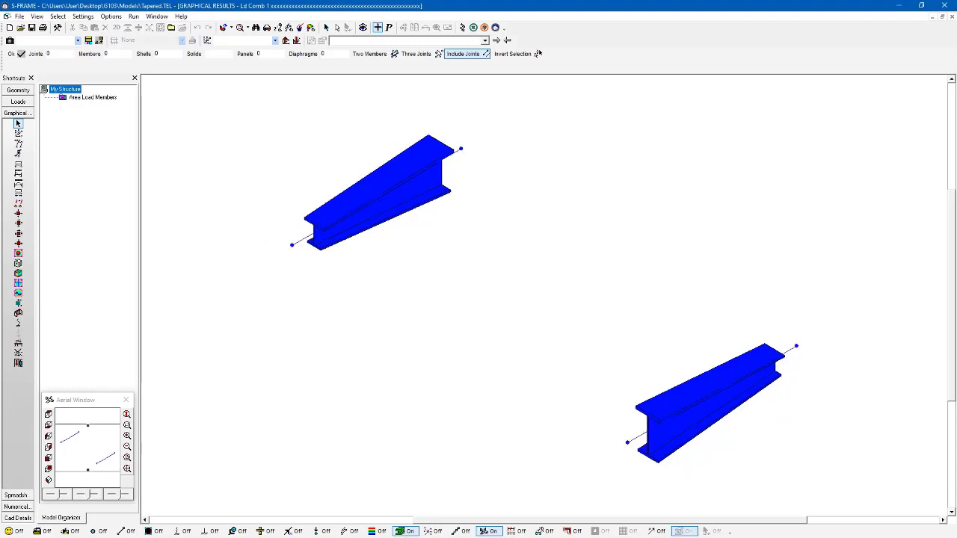
Plot the Tip Load Dz deflections, showing -0.94 mm at both beam tips, with sections rendered
{"action": "left_click", "coordinate": [407, 531]}
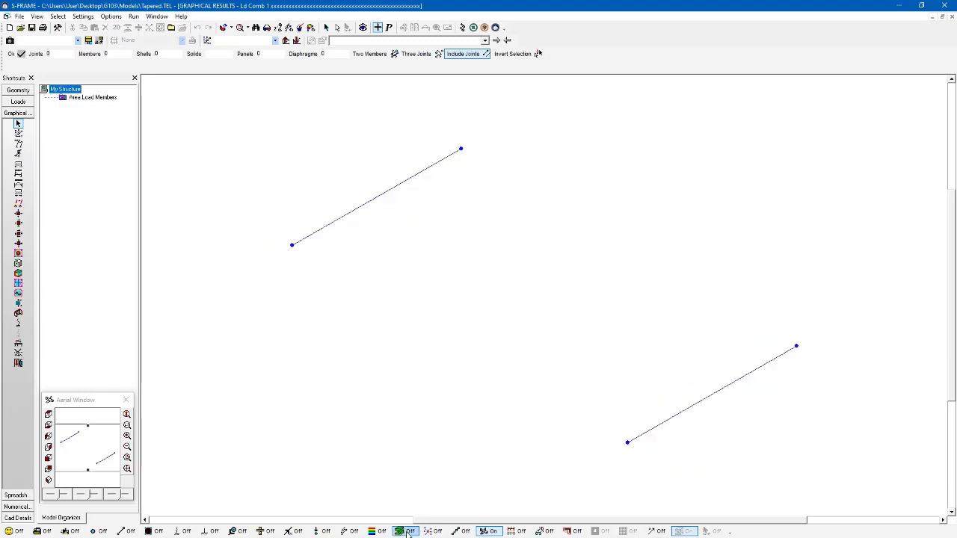
{"action": "left_click", "coordinate": [19, 144]}
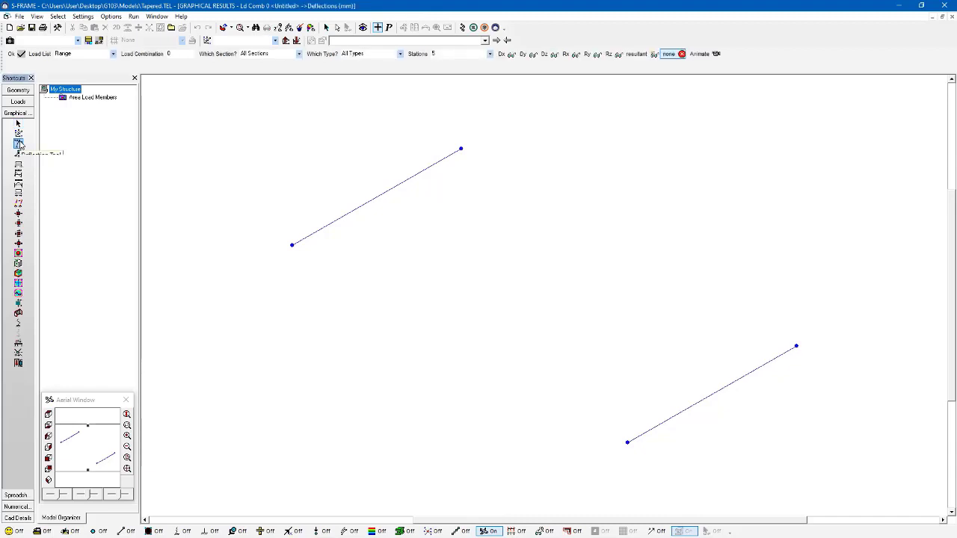
{"action": "left_click", "coordinate": [388, 28]}
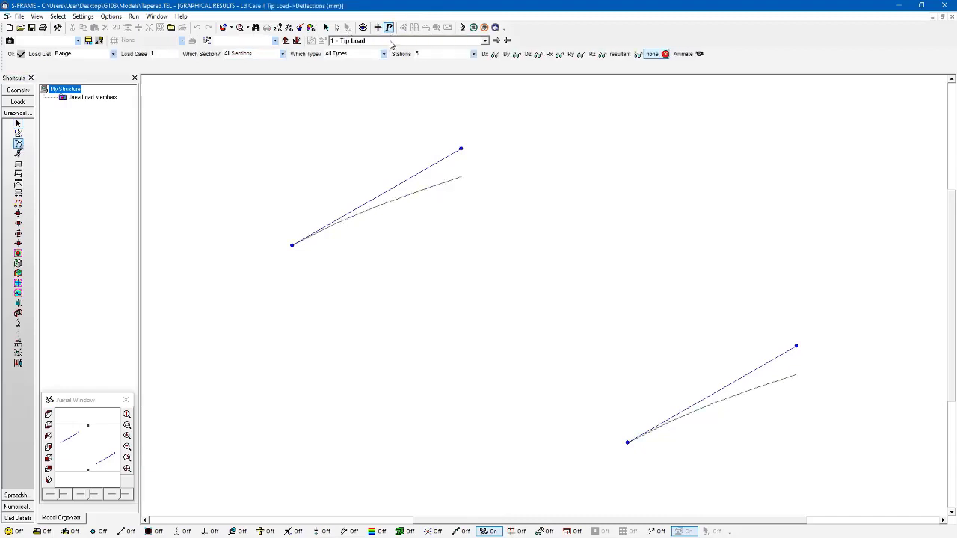
{"action": "left_click", "coordinate": [531, 55]}
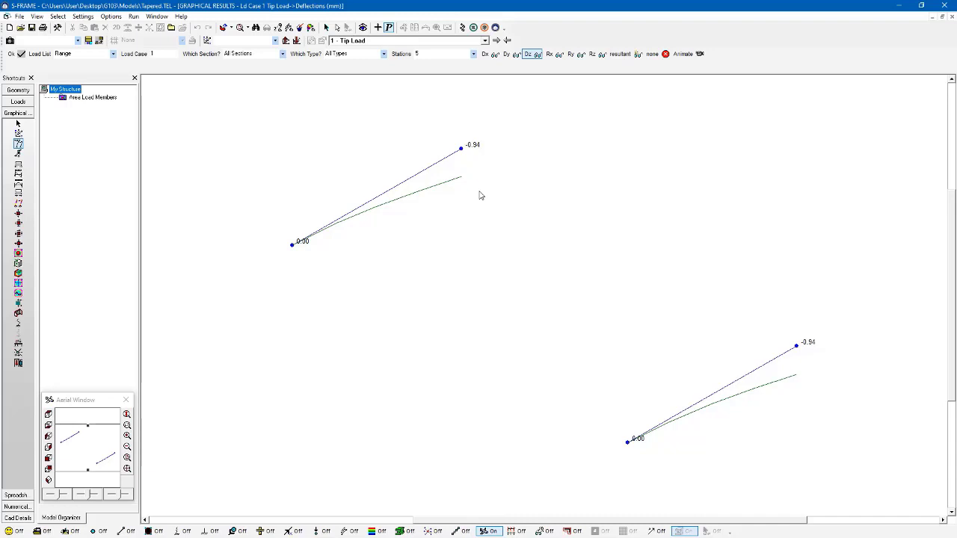
{"action": "left_click", "coordinate": [410, 532]}
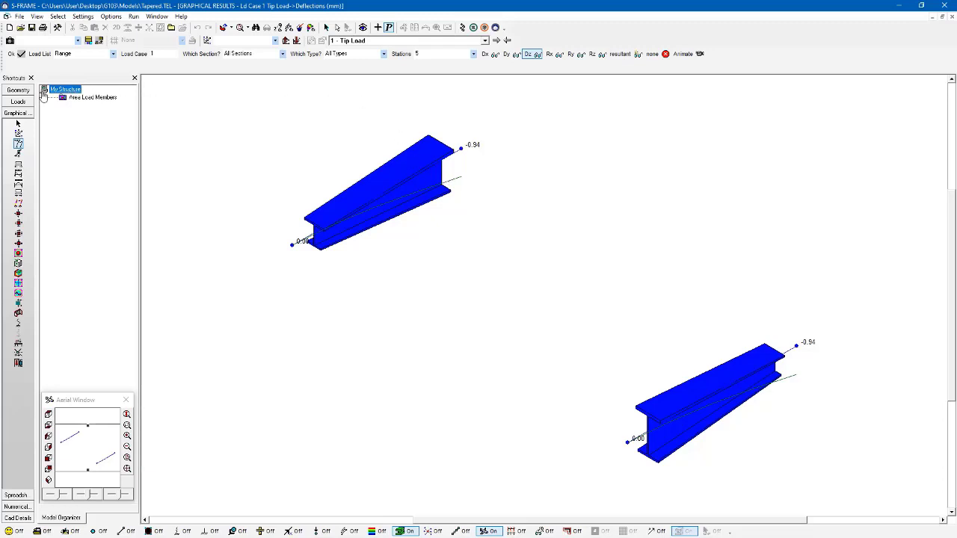
Return to the Geometry view of Tapered.TEL and open the Edit menu
{"action": "left_click", "coordinate": [18, 90]}
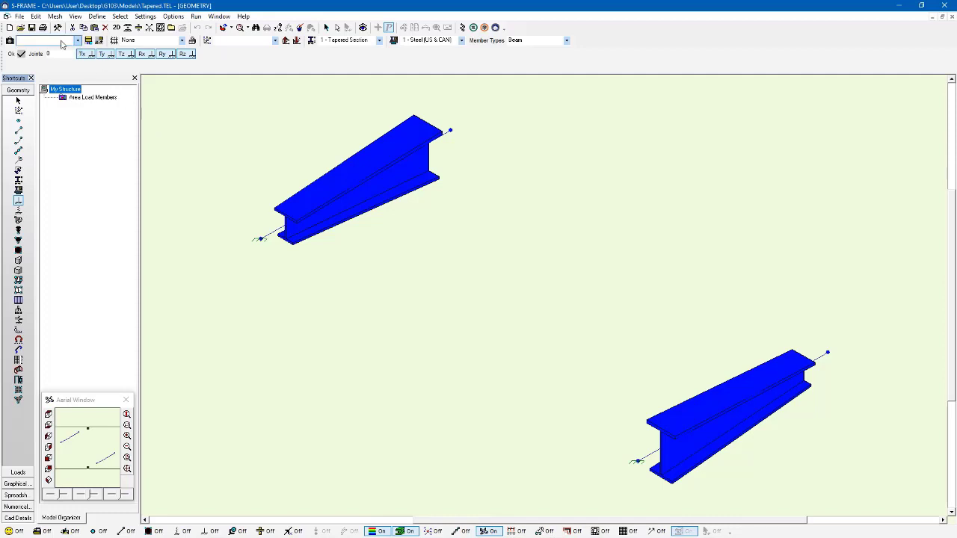
{"action": "left_click", "coordinate": [35, 16]}
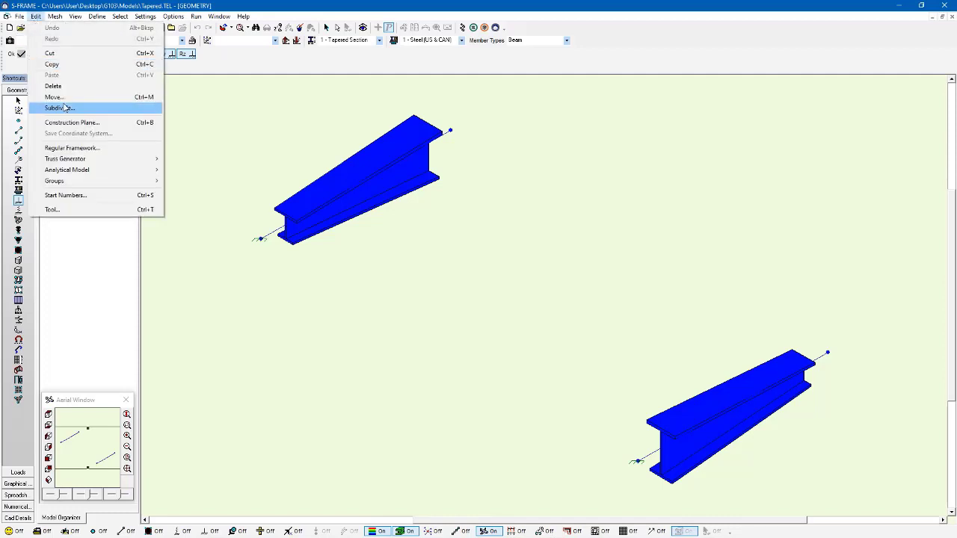
Subdivide the members IJ into 5 links each
{"action": "left_click", "coordinate": [131, 107]}
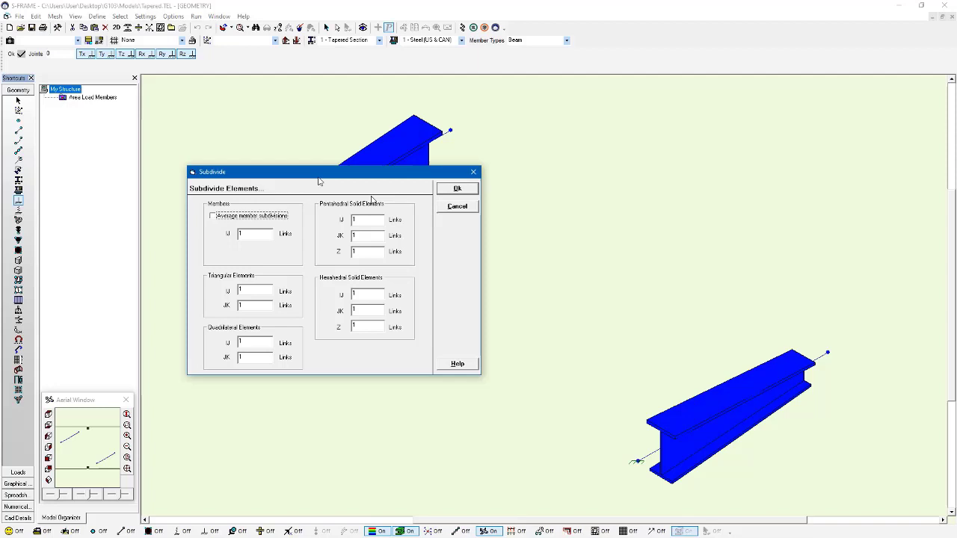
{"action": "left_click_drag", "start_coordinate": [319, 181], "coordinate": [477, 202]}
{"action": "left_click", "coordinate": [420, 254]}
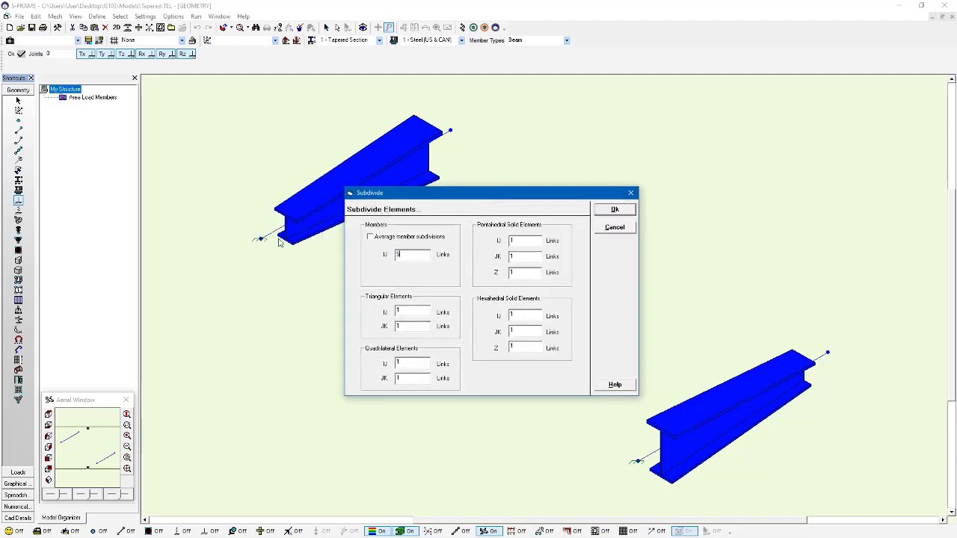
{"action": "left_click", "coordinate": [632, 212]}
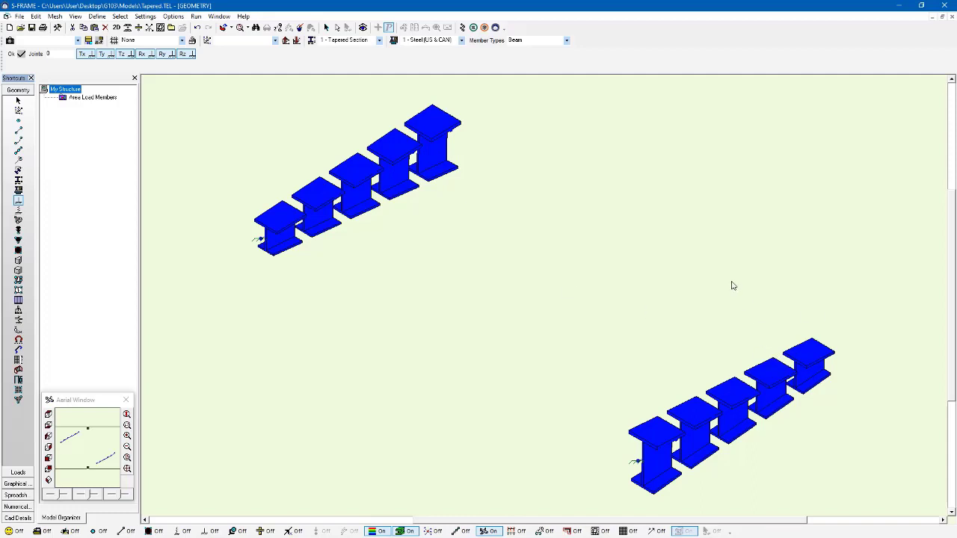
Rerun the Linear Static analysis on the subdivided beams
{"action": "left_click", "coordinate": [463, 29]}
{"action": "left_click", "coordinate": [463, 28]}
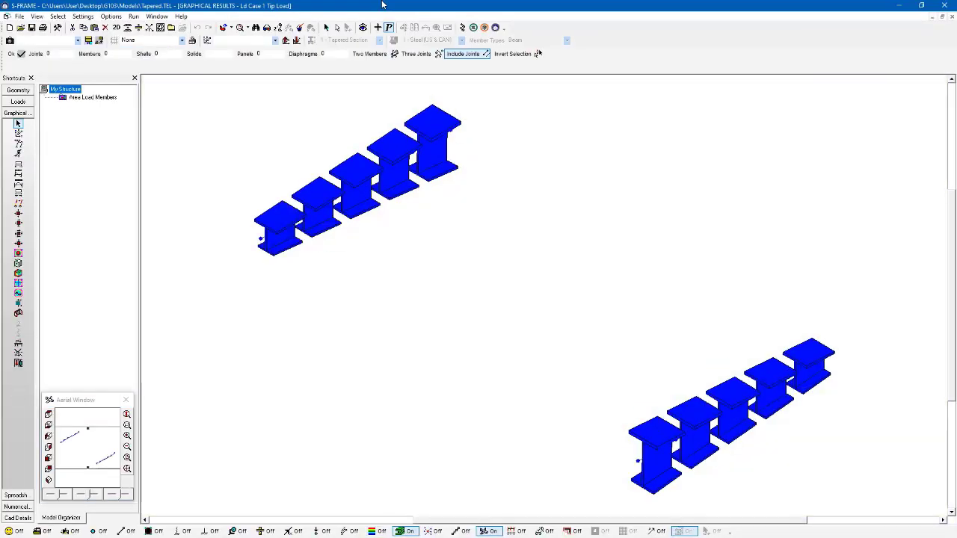
Plot the Tip Load Dz deflections, giving -1.76 mm and -0.75 mm tips, as solid sections
{"action": "left_click", "coordinate": [406, 531]}
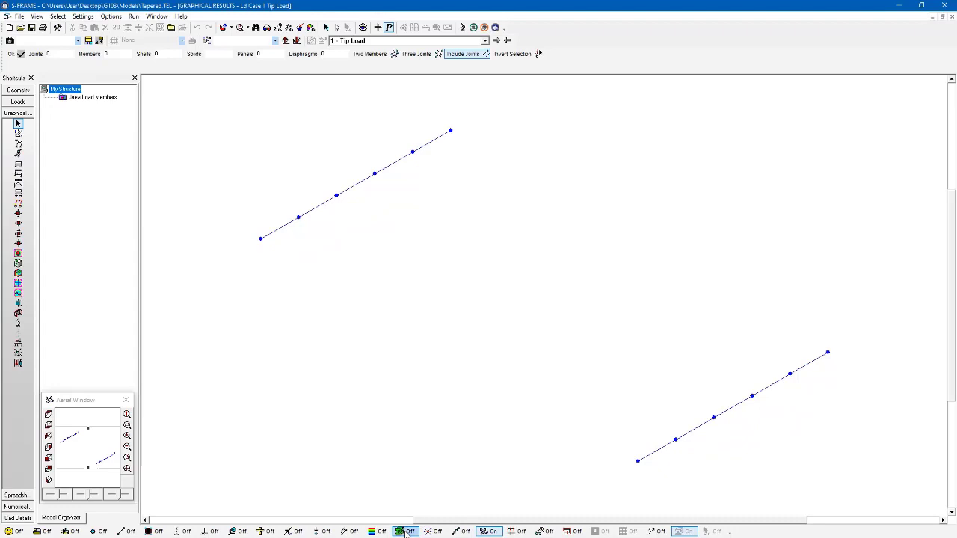
{"action": "left_click", "coordinate": [19, 143]}
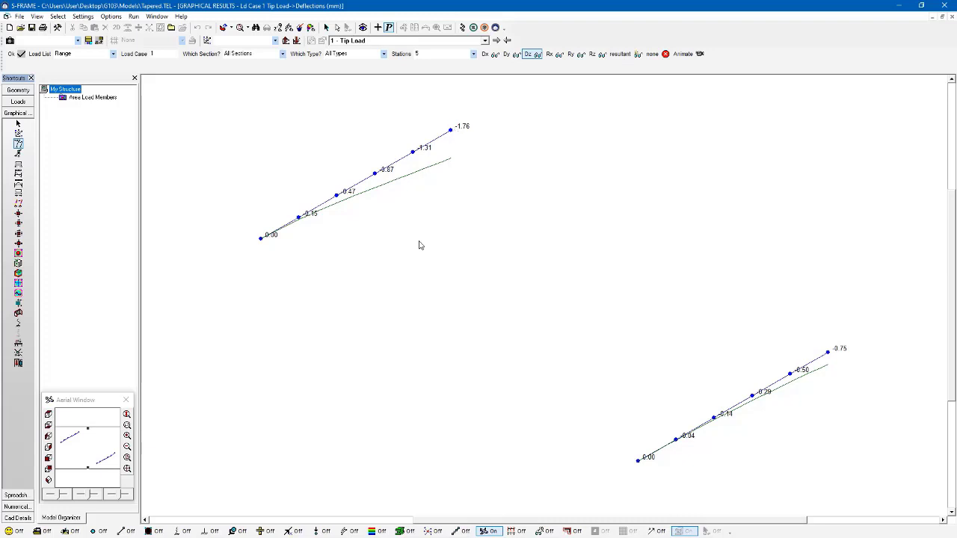
{"action": "left_click", "coordinate": [401, 531]}
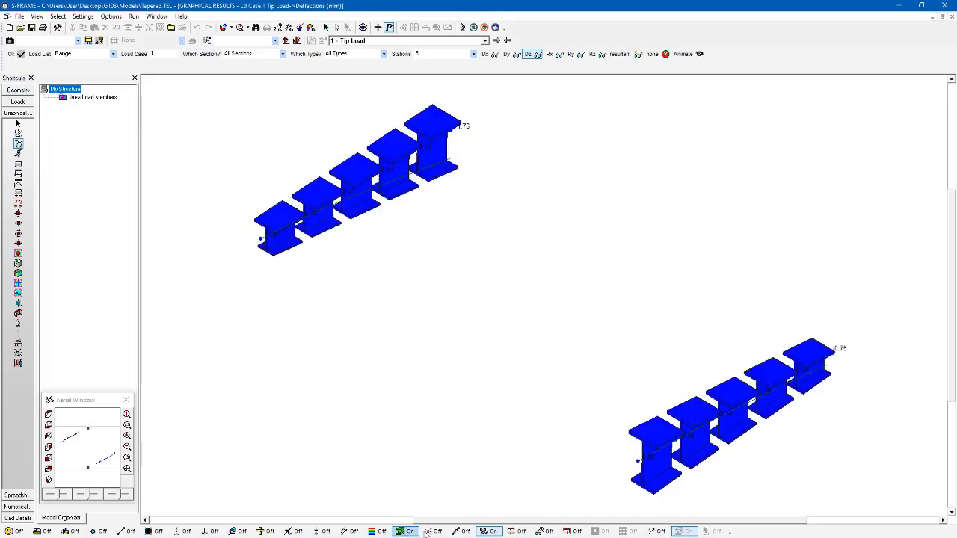